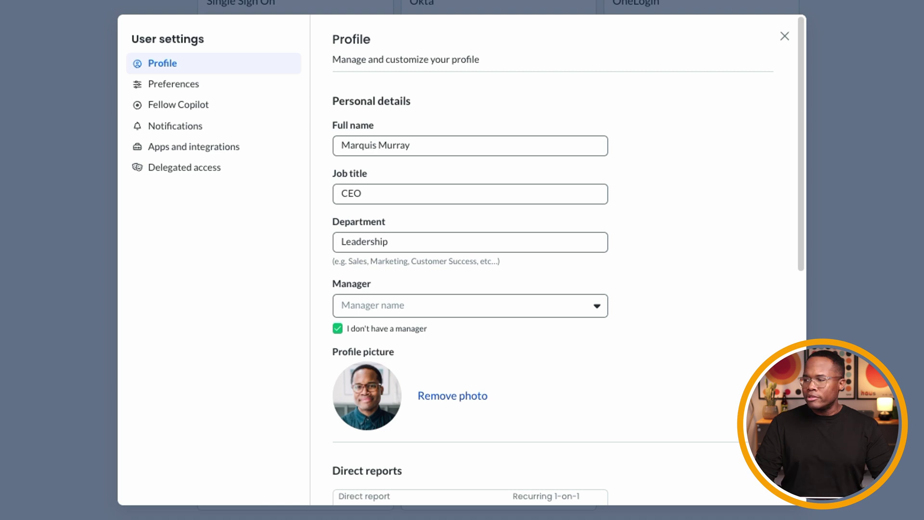
# Review the available apps and integrations in the user settings, from native apps and video conferencing through CRM and calendar sync
pyautogui.click(221, 153)
pyautogui.scroll(-3, 438, 231)
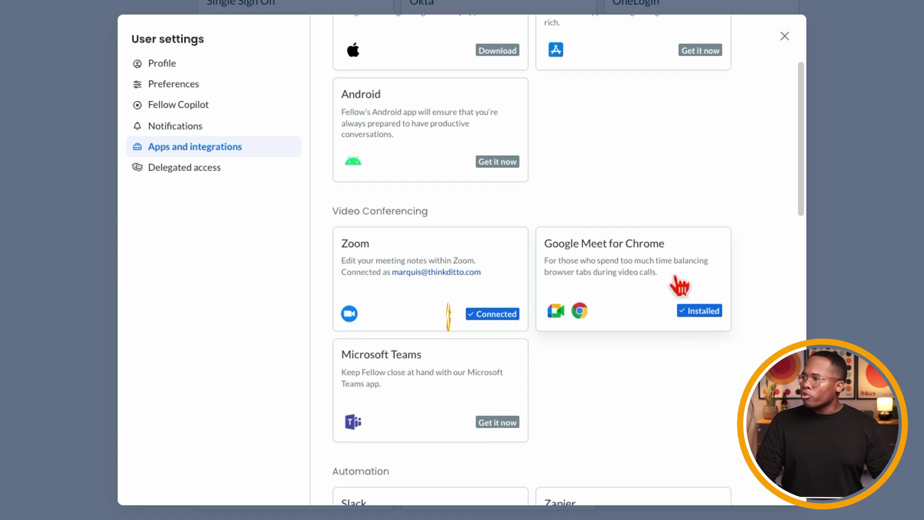
pyautogui.scroll(-2, 676, 286)
pyautogui.scroll(-3, 678, 287)
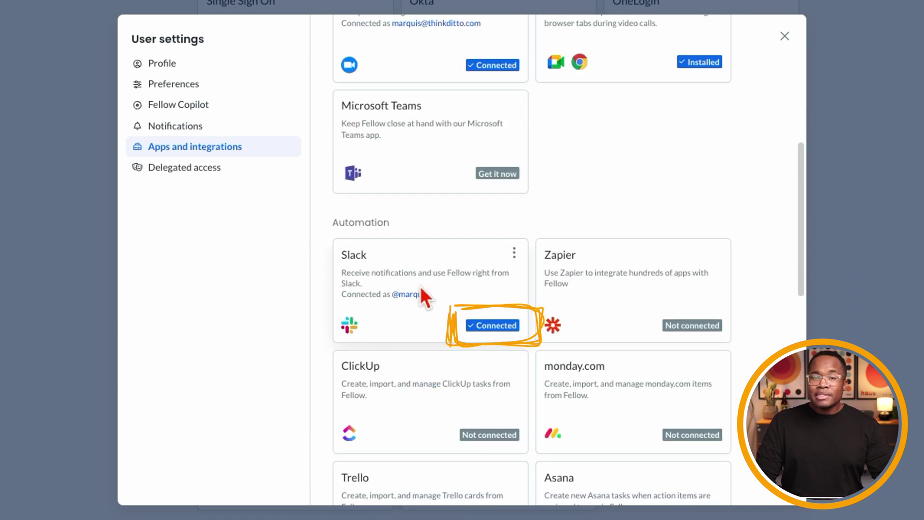
pyautogui.scroll(-5, 420, 286)
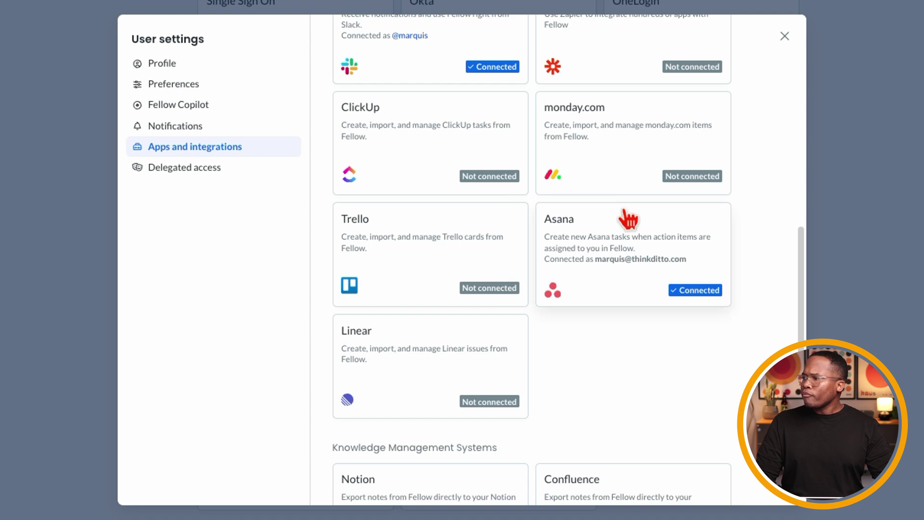
pyautogui.scroll(-8, 642, 276)
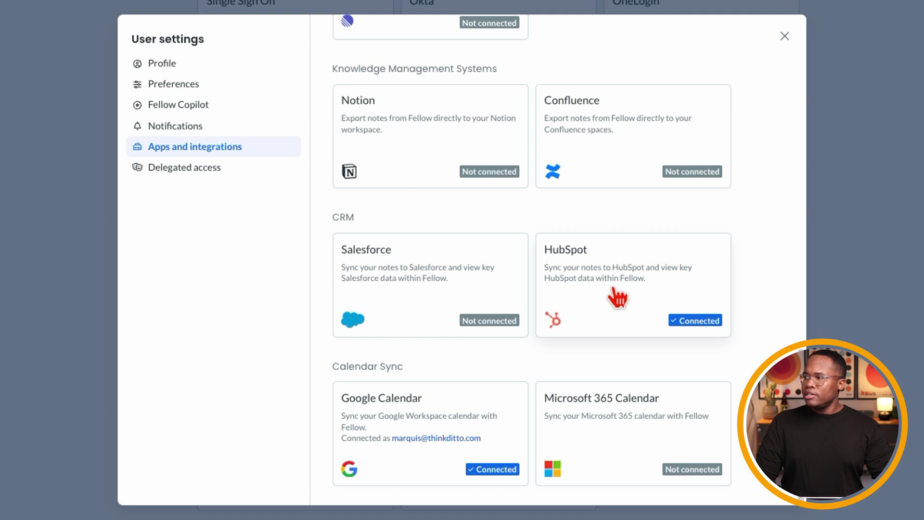
# Open the HubSpot integration and review its description and the configuration for automatically sending notes 3hrs after a meeting
pyautogui.click(617, 298)
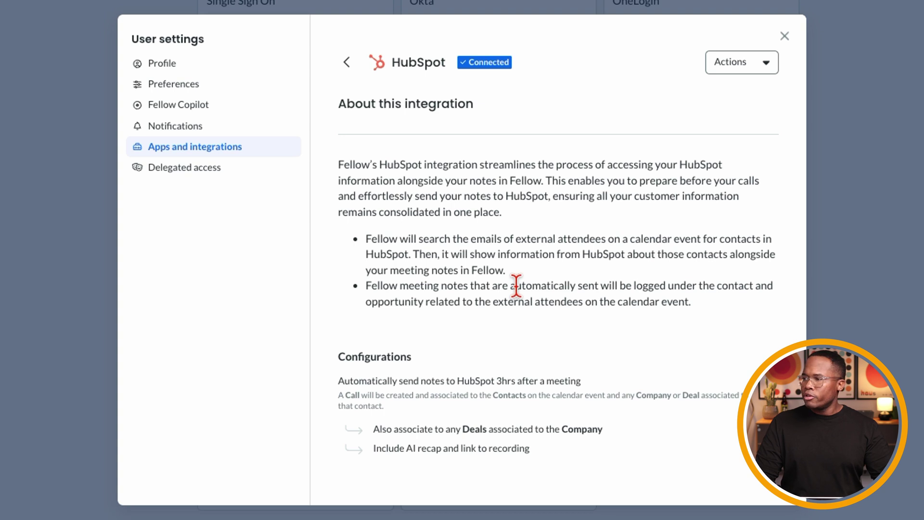
pyautogui.moveTo(355, 164); pyautogui.dragTo(497, 212)
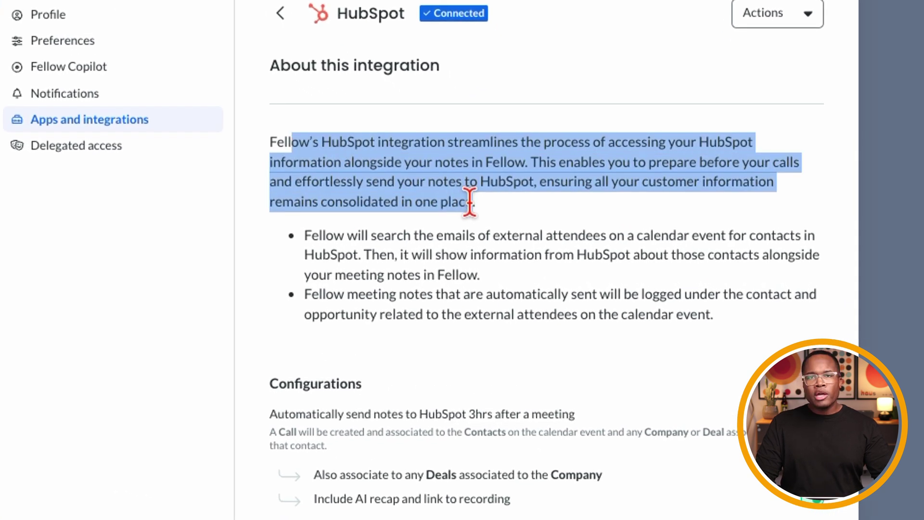
pyautogui.click(455, 197)
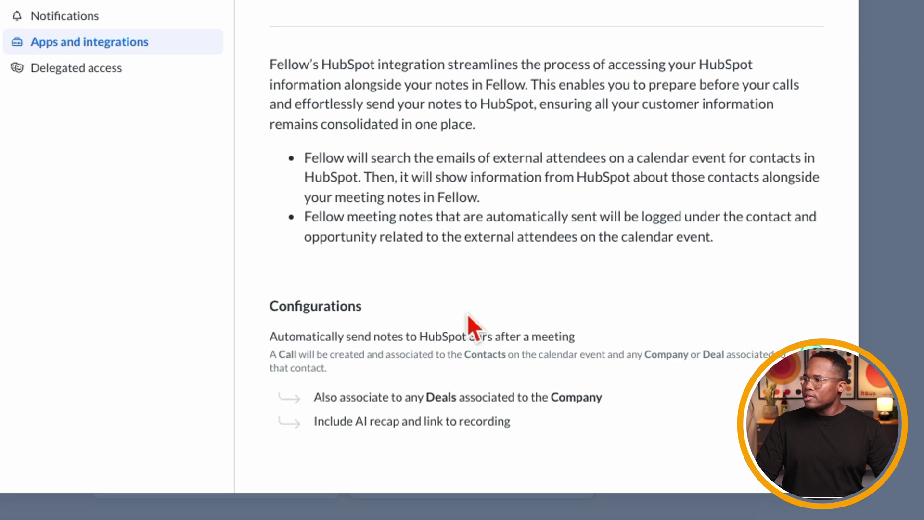
pyautogui.moveTo(308, 307); pyautogui.dragTo(602, 311)
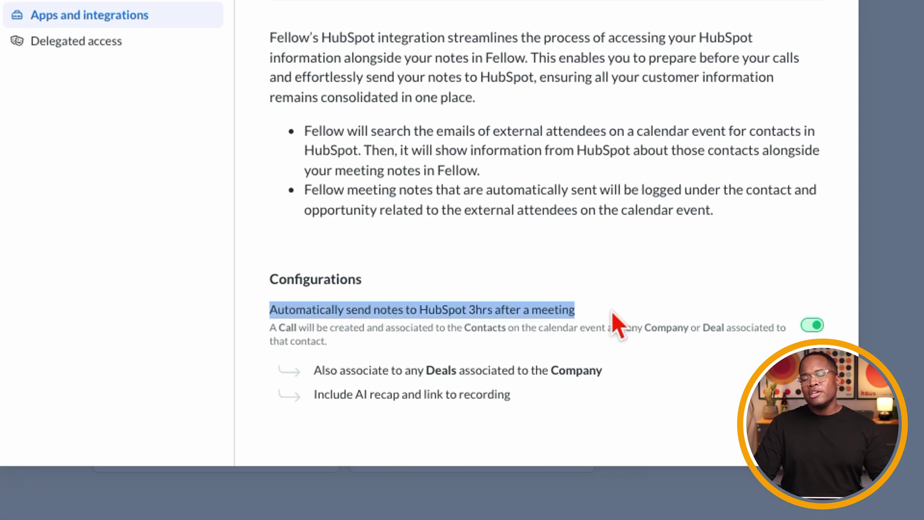
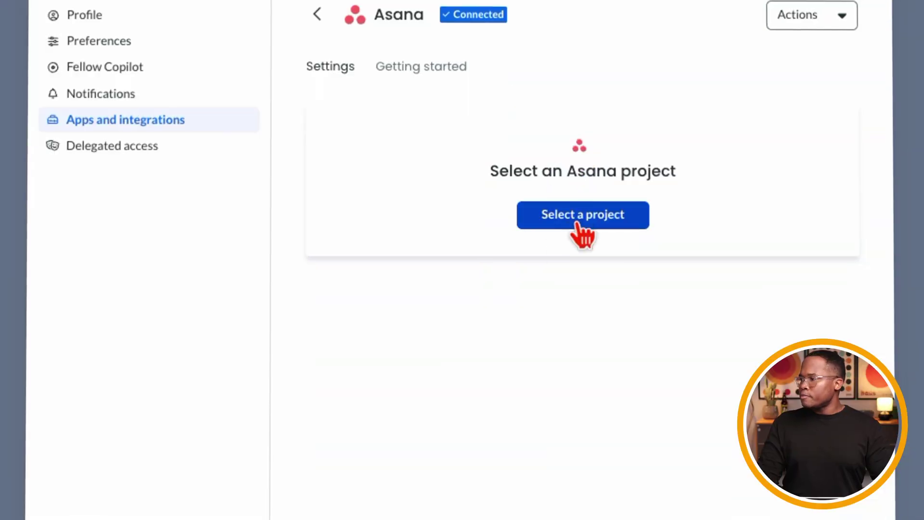
# Look at the Asana project selection dialog, cancel it, and close the user settings
pyautogui.click(574, 213)
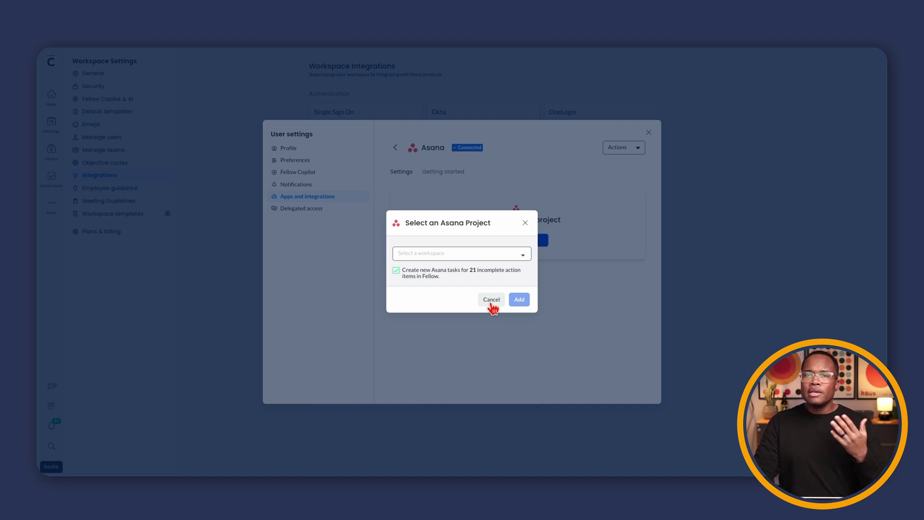
pyautogui.click(491, 305)
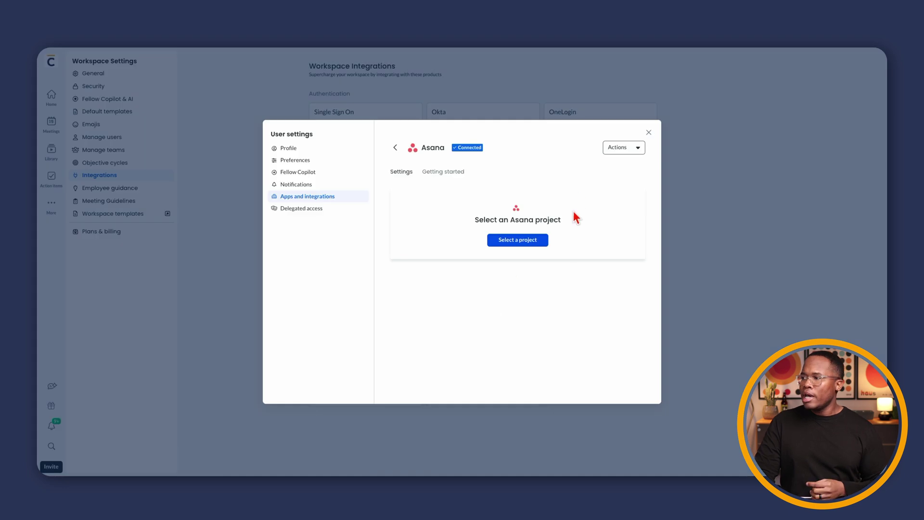
pyautogui.click(395, 148)
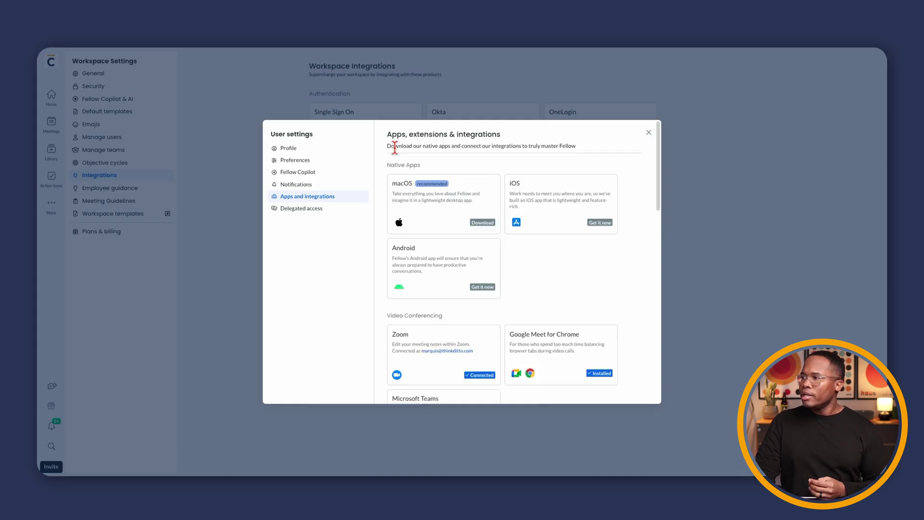
pyautogui.click(651, 135)
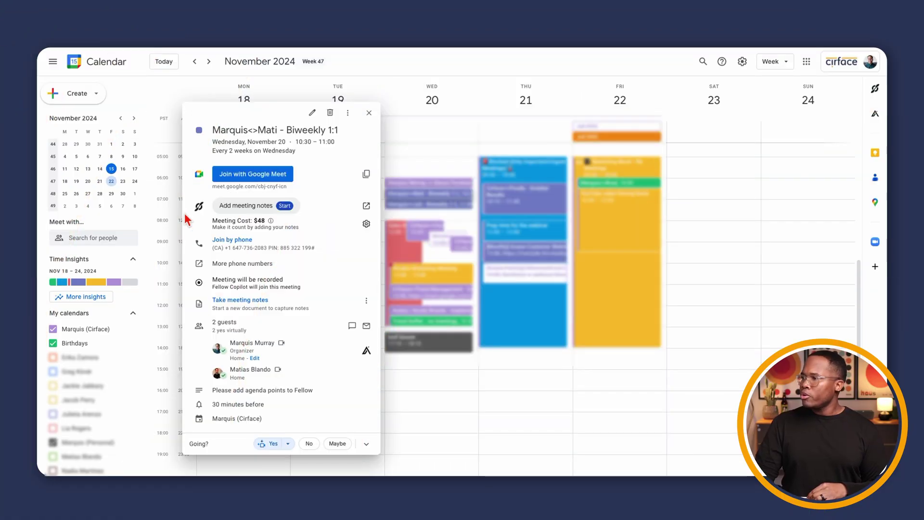
# Join the biweekly 1:1 in Google Meet with the Fellow panel open and start the Fellow Copilot recording
pyautogui.click(270, 179)
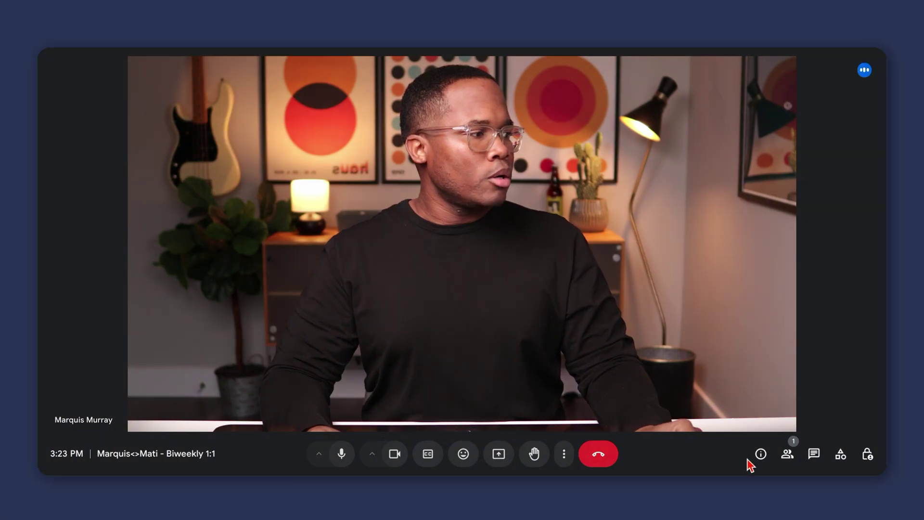
pyautogui.click(733, 461)
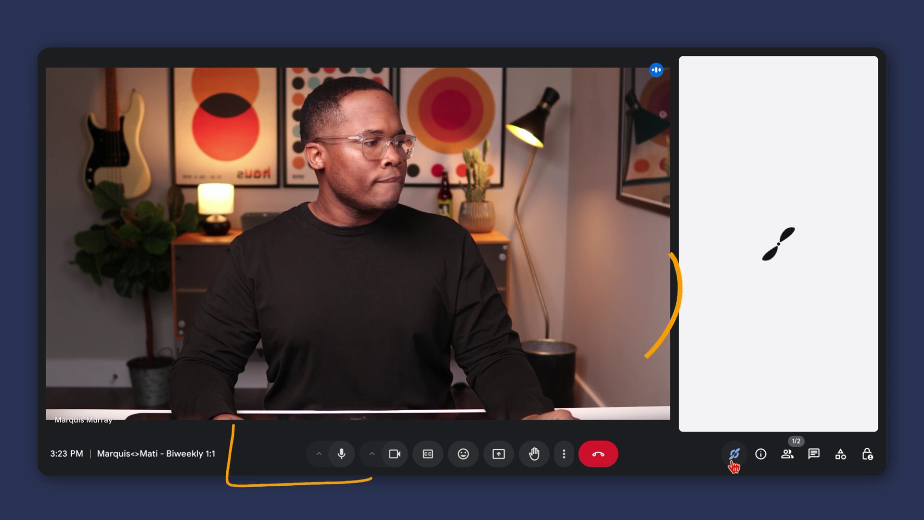
pyautogui.click(312, 455)
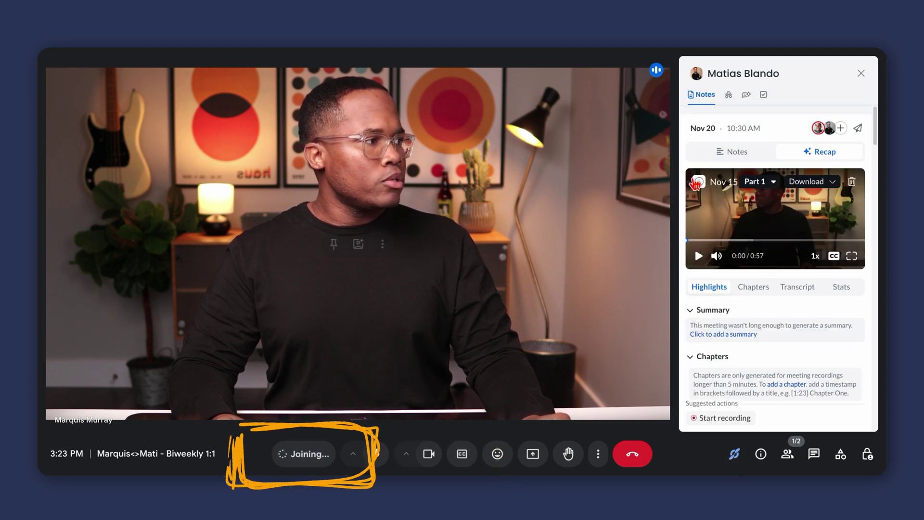
# Add "Talking point 1" and "Talking point 2" to the meeting notes and admit Fellow Copilot to the call
pyautogui.click(718, 159)
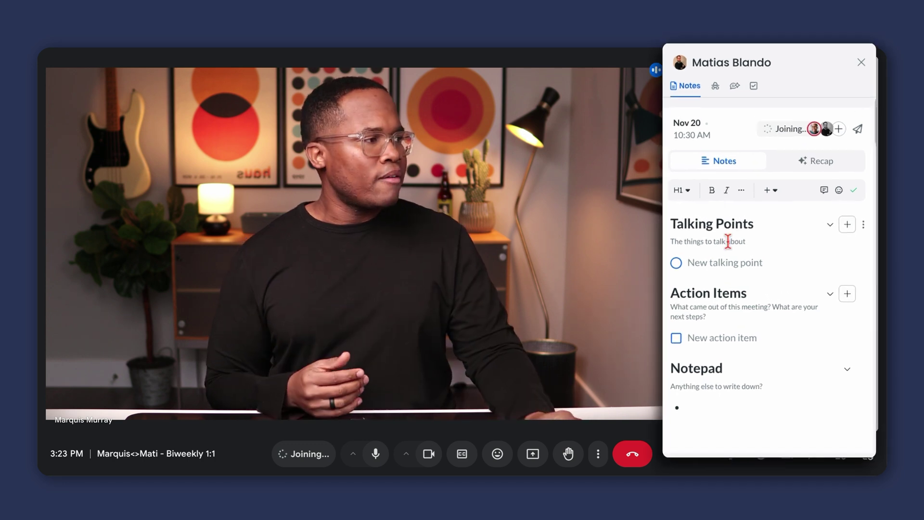
pyautogui.click(717, 262)
pyautogui.write('Tal')
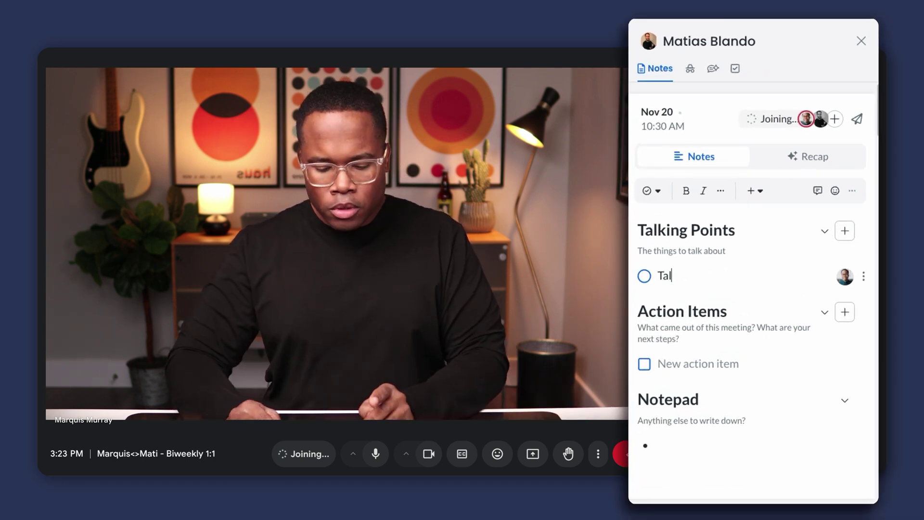
pyautogui.write('king point 1')
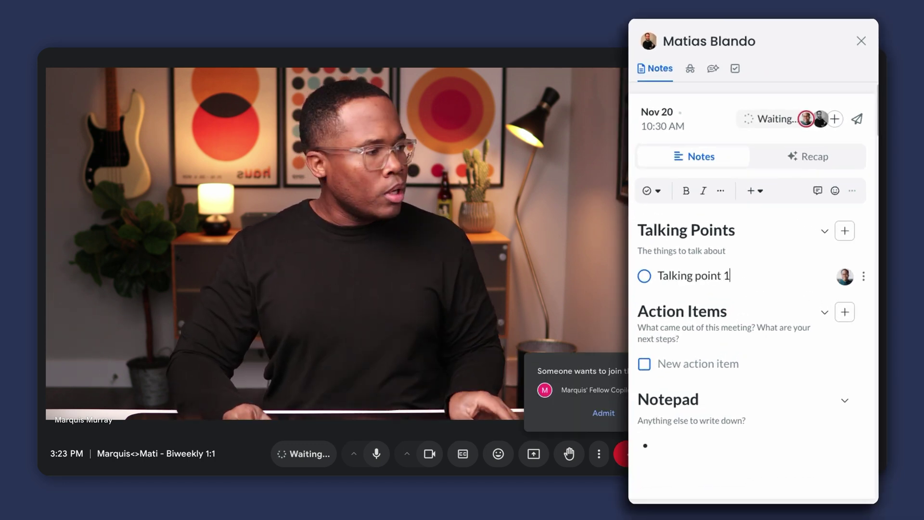
pyautogui.press('Return')
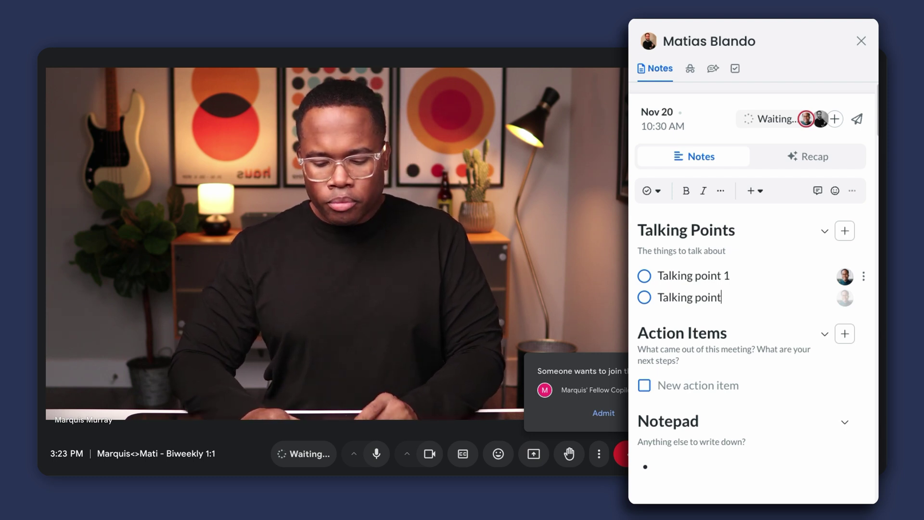
pyautogui.click(603, 414)
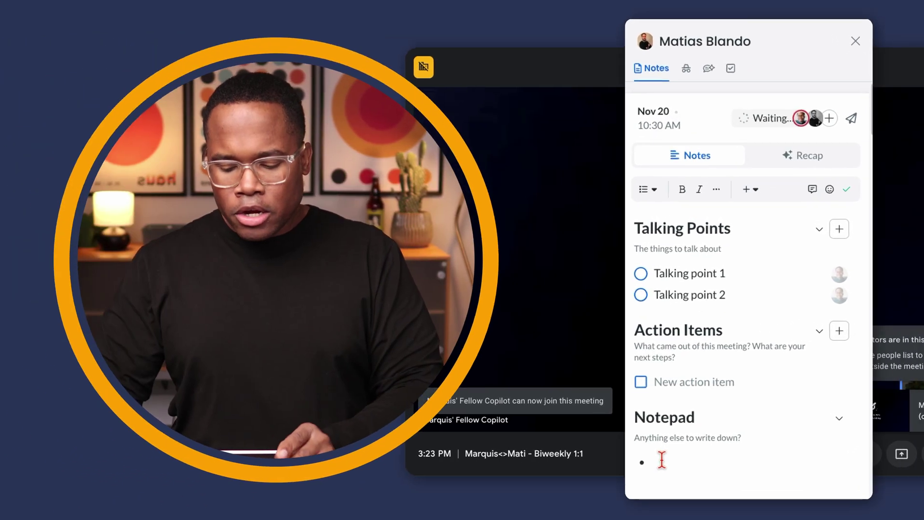
# Write the bullets "Notes can go here" and "NoTes can go here" in the Notepad section
pyautogui.write('Note')
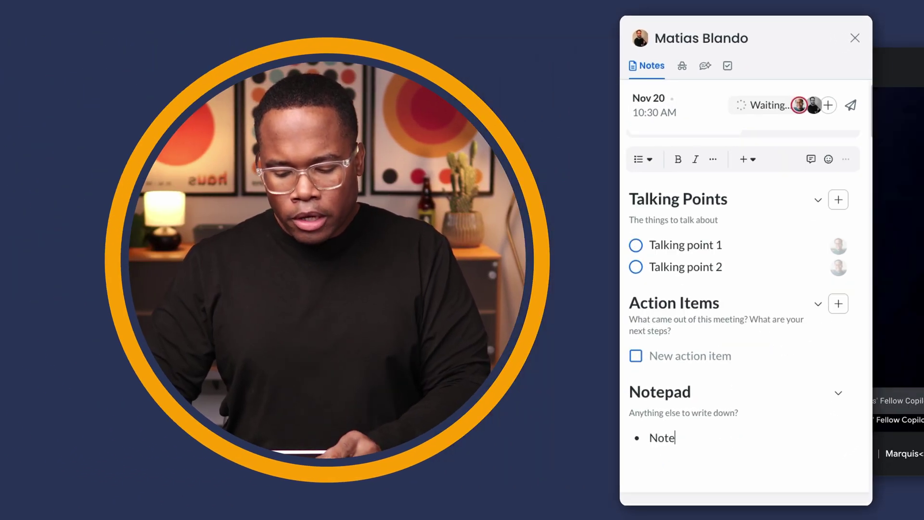
pyautogui.write('s can go here')
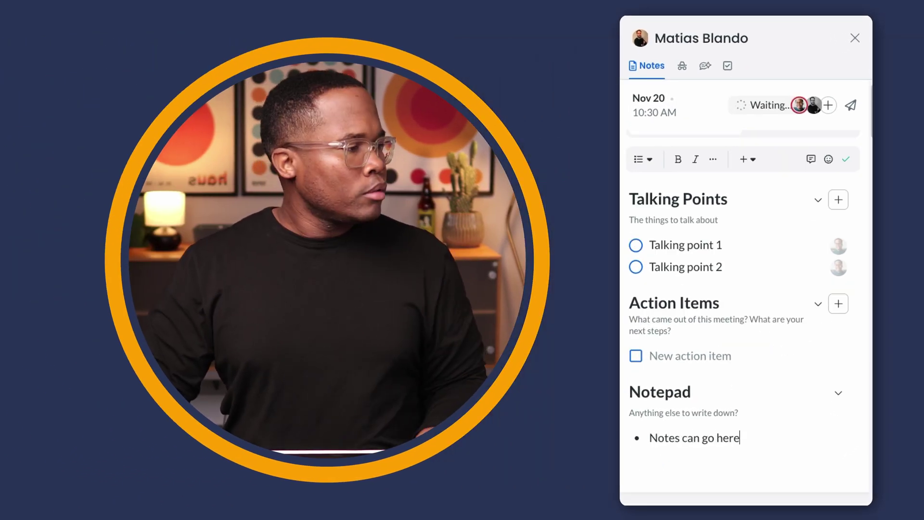
pyautogui.press('Return')
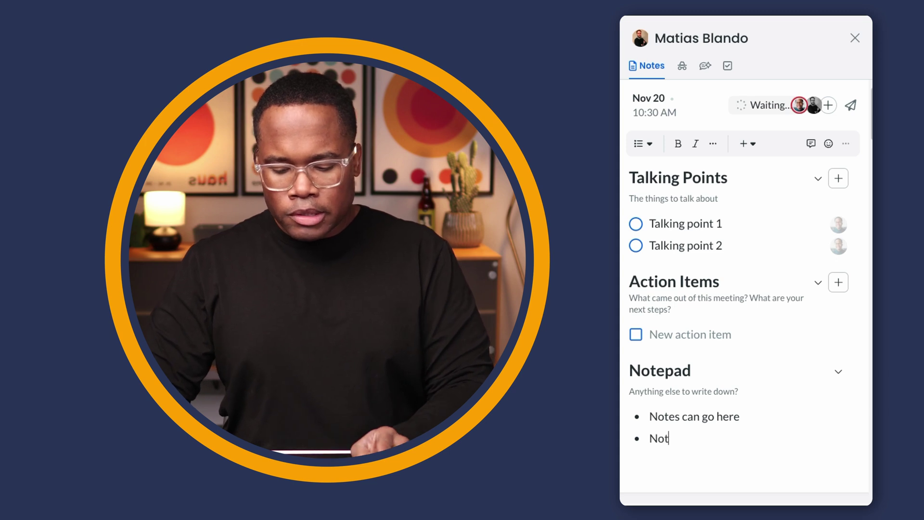
pyautogui.write('No')
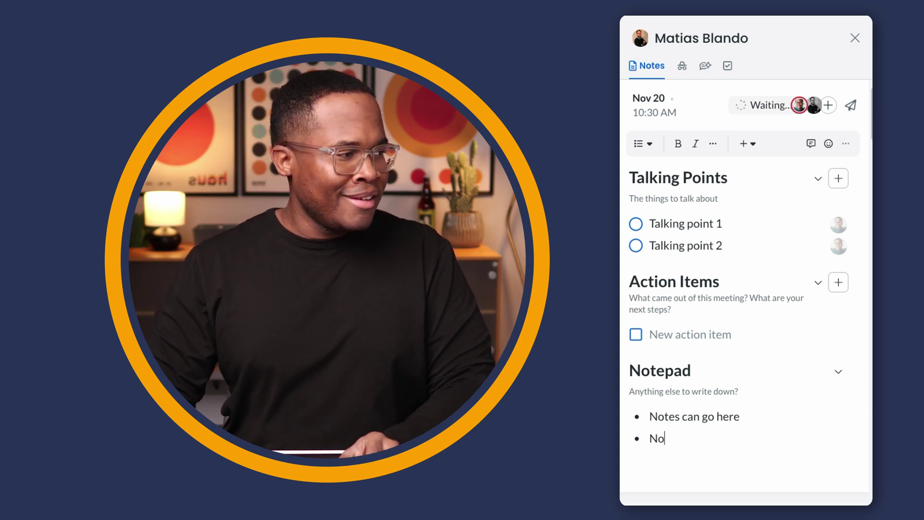
pyautogui.write('Tes can ')
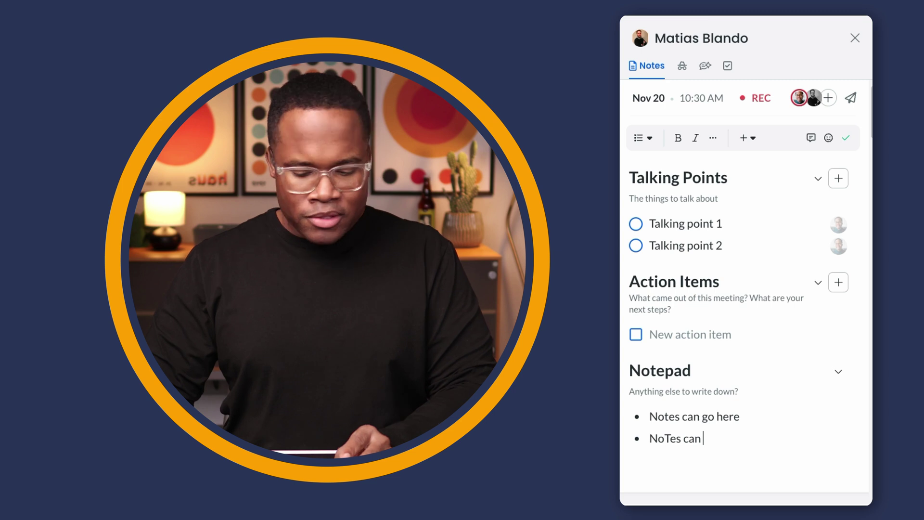
pyautogui.write('go here')
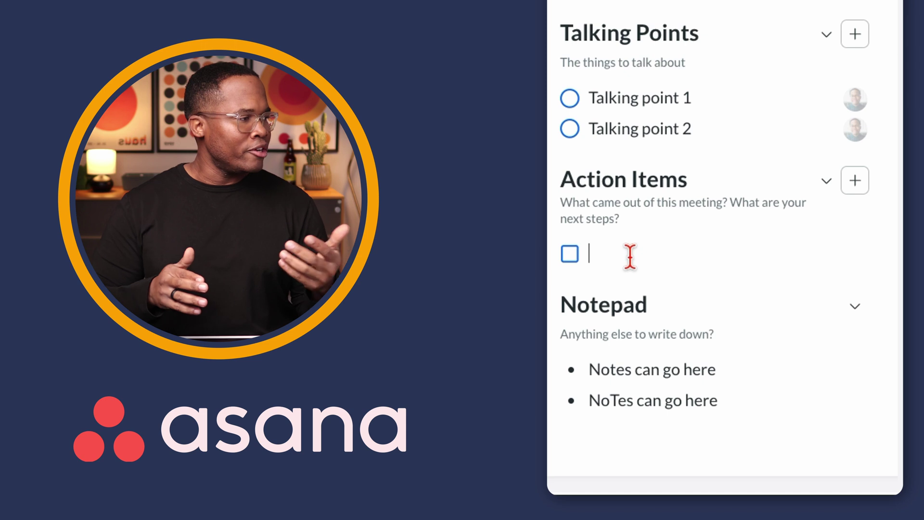
# Add "Action item 1" and "Action item 2" under Action Items in the meeting notes
pyautogui.write('Ad')
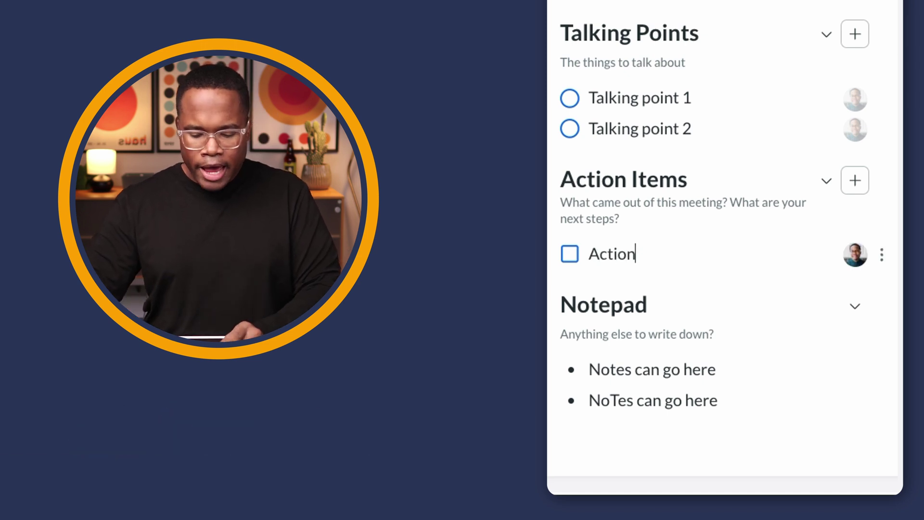
pyautogui.write('tion item 1')
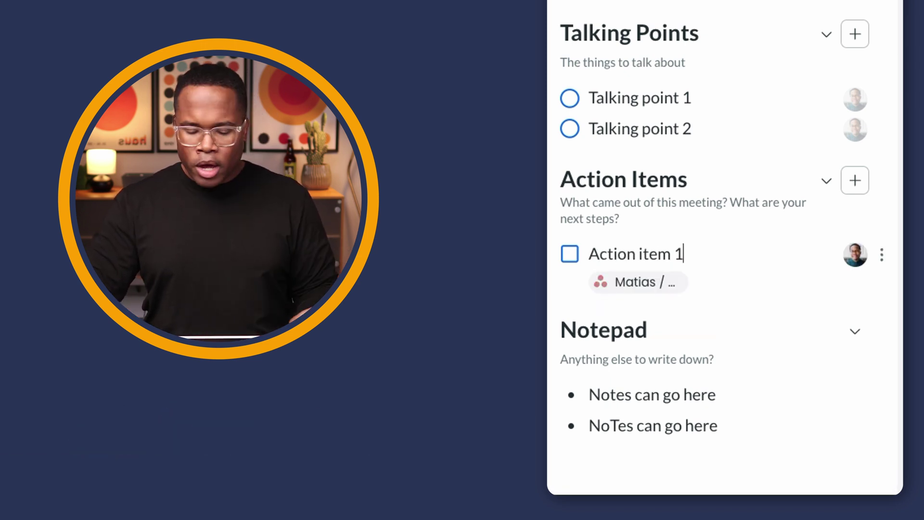
pyautogui.moveTo(660, 285)
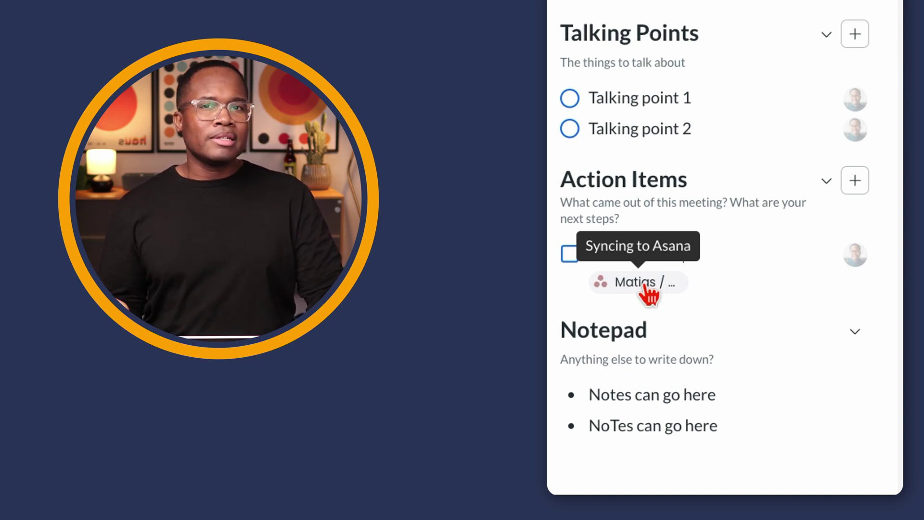
pyautogui.click(731, 249)
pyautogui.press('Return')
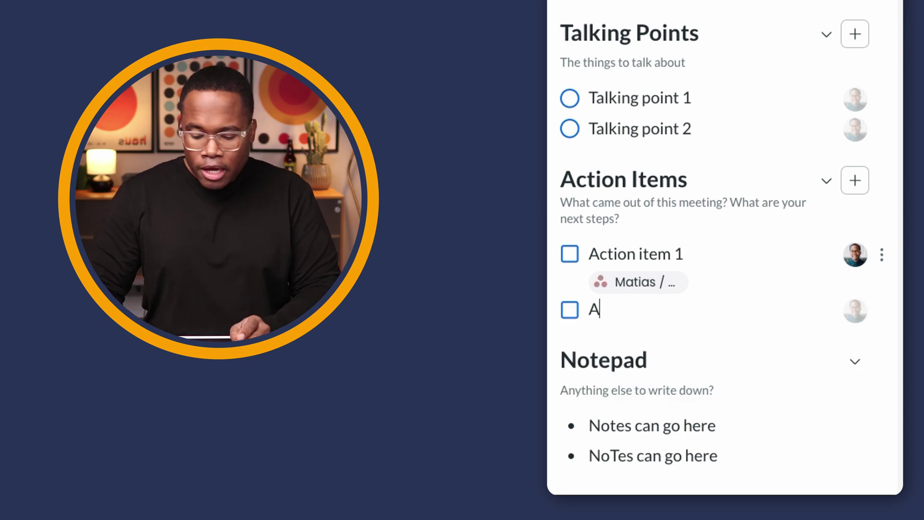
pyautogui.write('Action item')
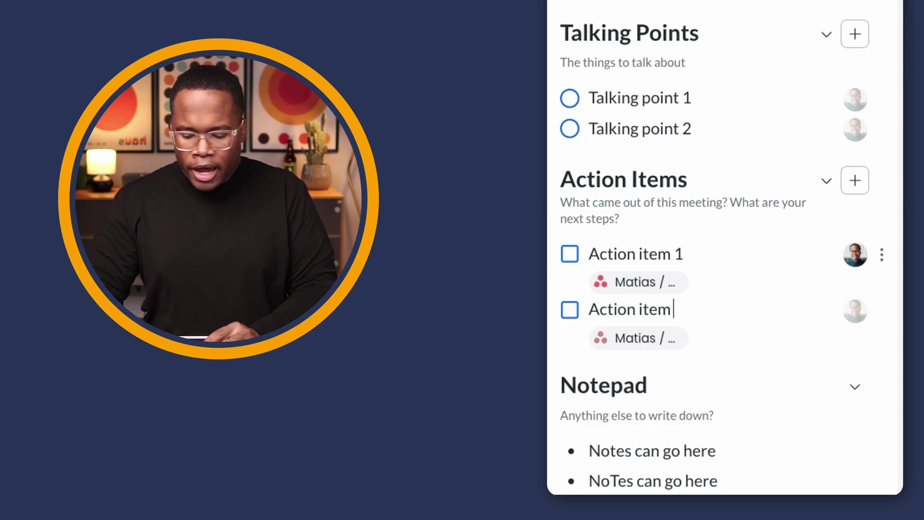
pyautogui.press('Return')
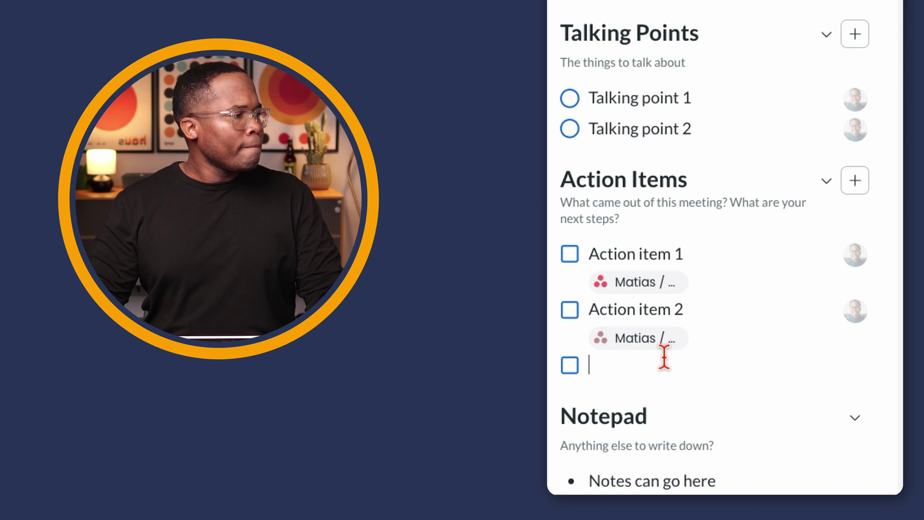
# Switch to the linked 1:1 project in Asana and open the Action item 1 task in its Meetings section
pyautogui.moveTo(663, 343)
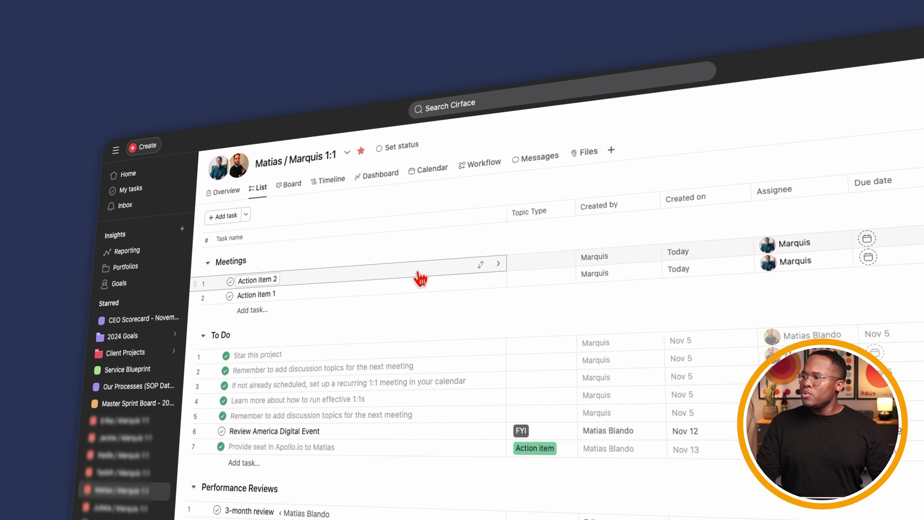
pyautogui.click(412, 292)
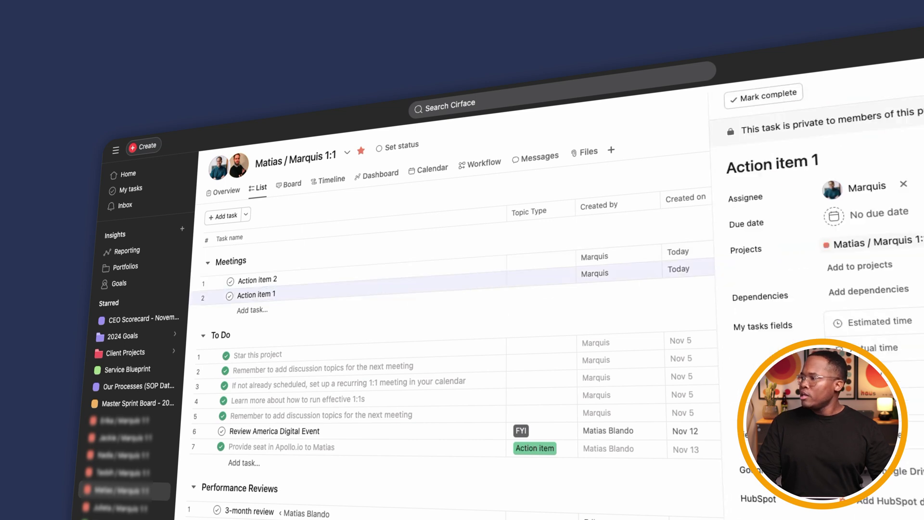
# Mark Action item 1 and Action item 2 as complete in the Meetings section of the Asana project
pyautogui.scroll(-3, 770, 299)
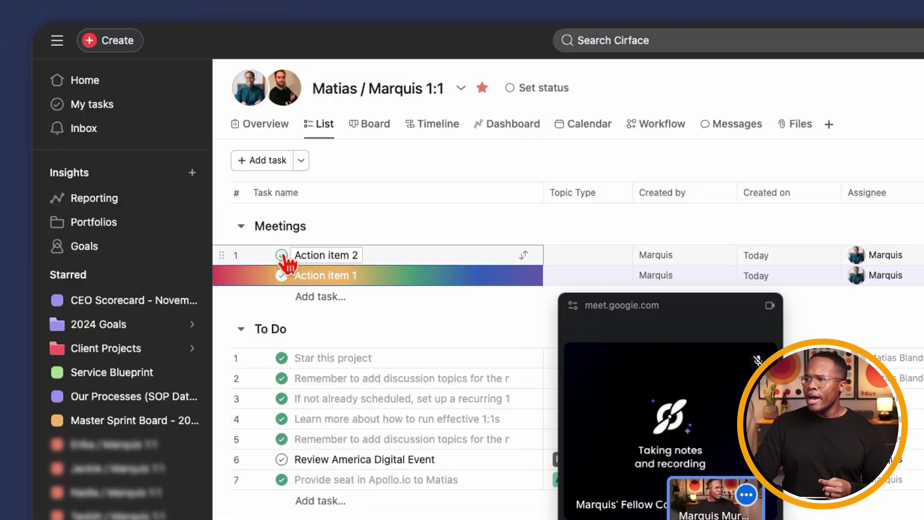
pyautogui.click(282, 256)
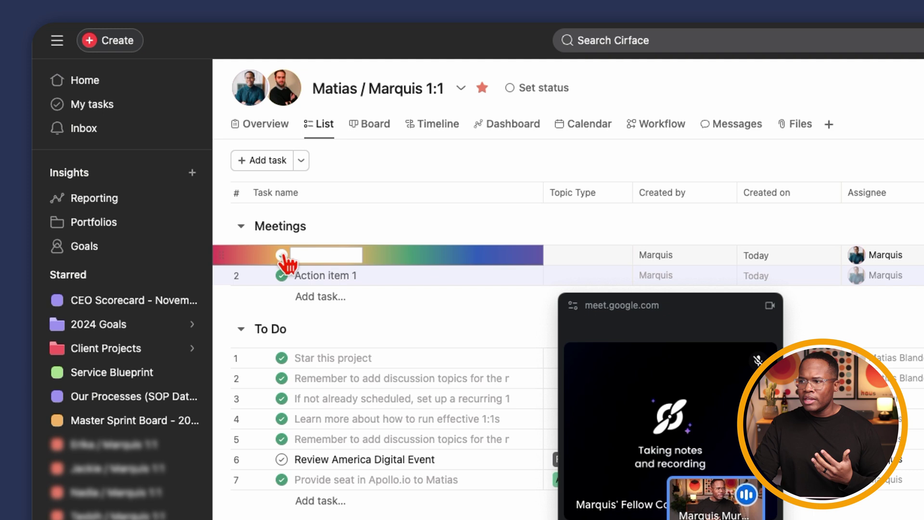
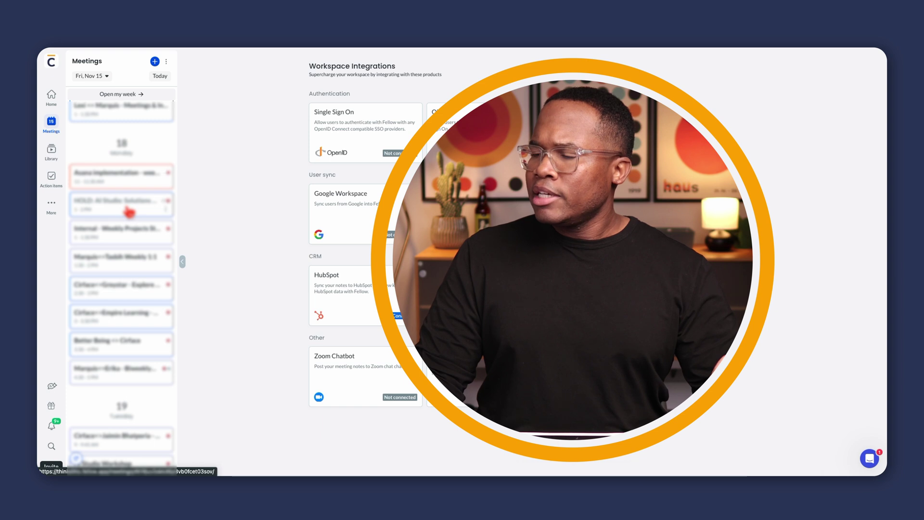
# Switch to Fellow, find the Nov 20 biweekly 1:1 meeting series and open its integration settings
pyautogui.scroll(-5, 129, 212)
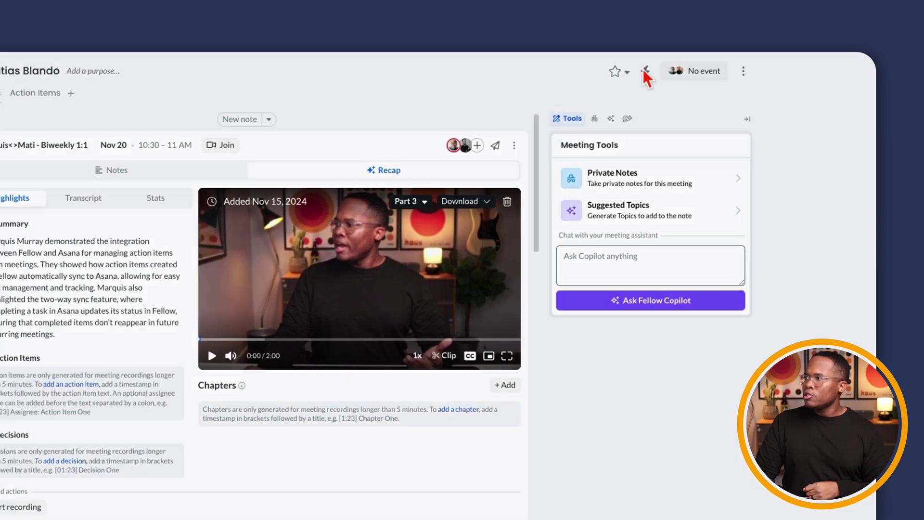
pyautogui.click(613, 75)
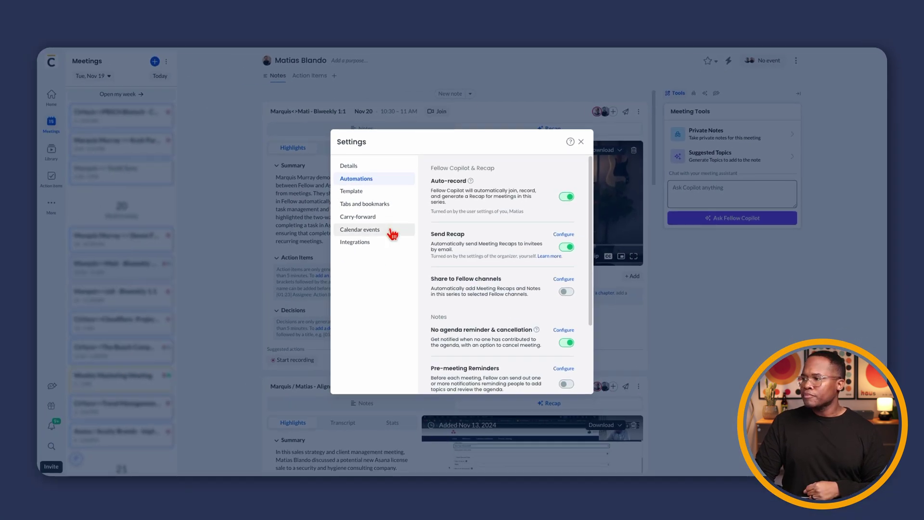
pyautogui.click(365, 245)
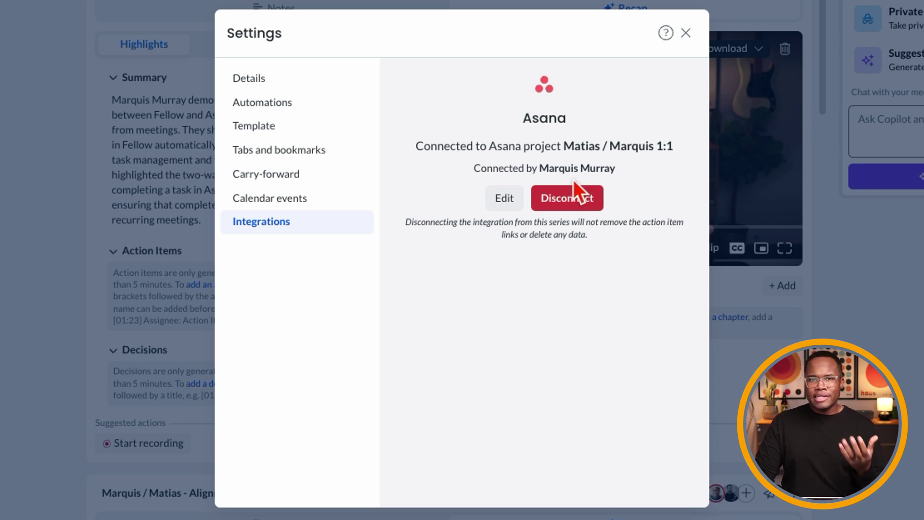
# Edit the series' Asana connection by choosing the Cirface workspace and the matching 1:1 project, connect it, and close the settings
pyautogui.click(503, 198)
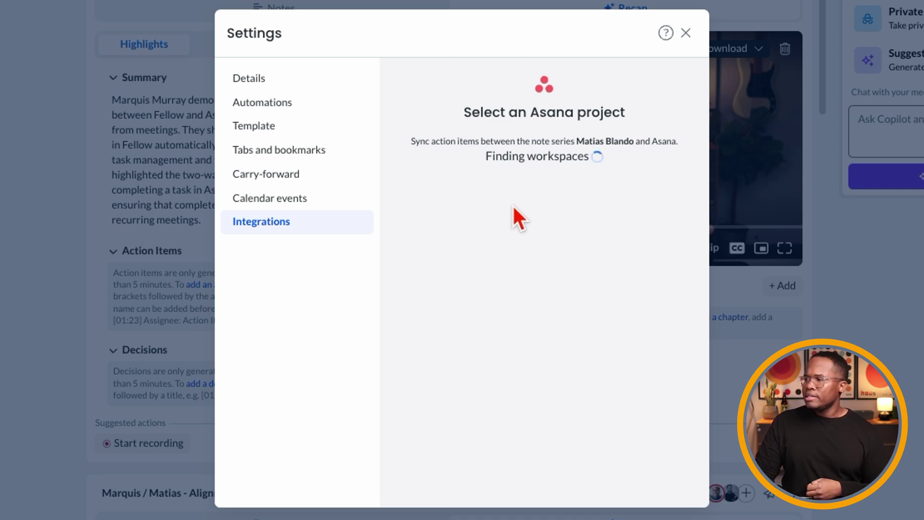
pyautogui.click(567, 178)
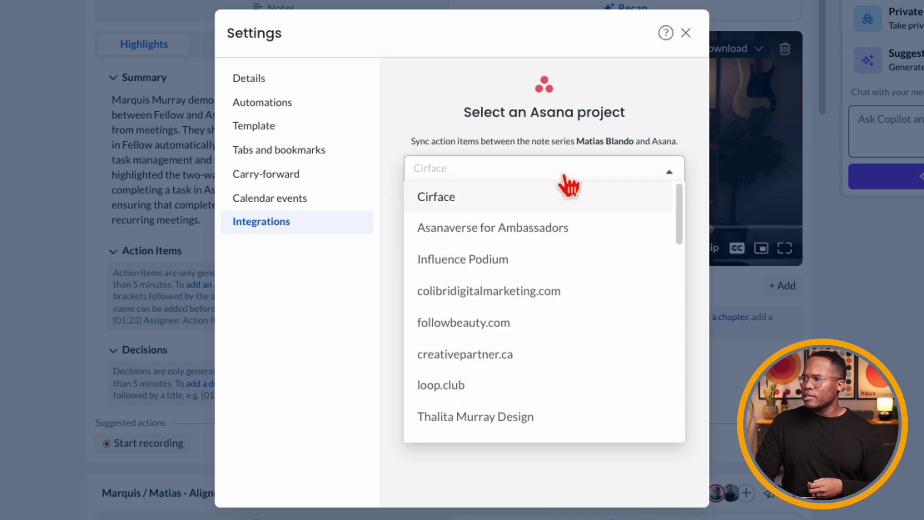
pyautogui.click(469, 199)
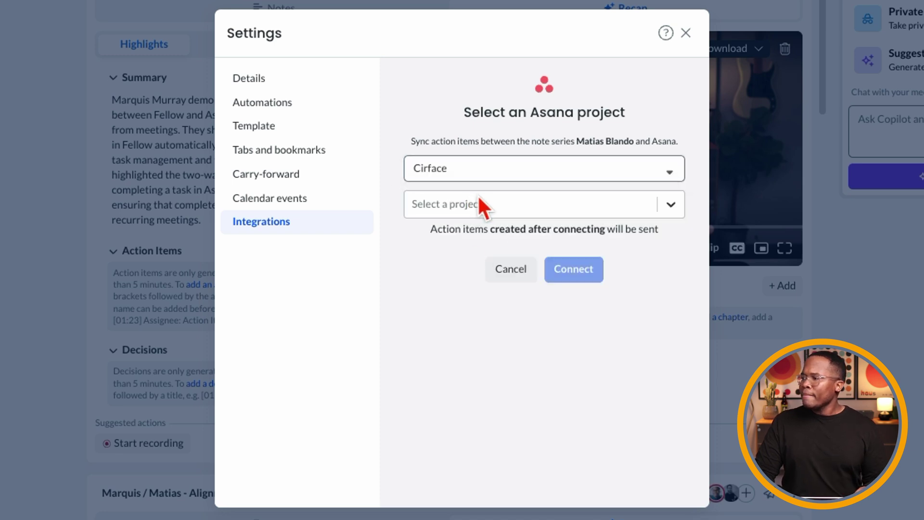
pyautogui.click(478, 198)
pyautogui.write('mati')
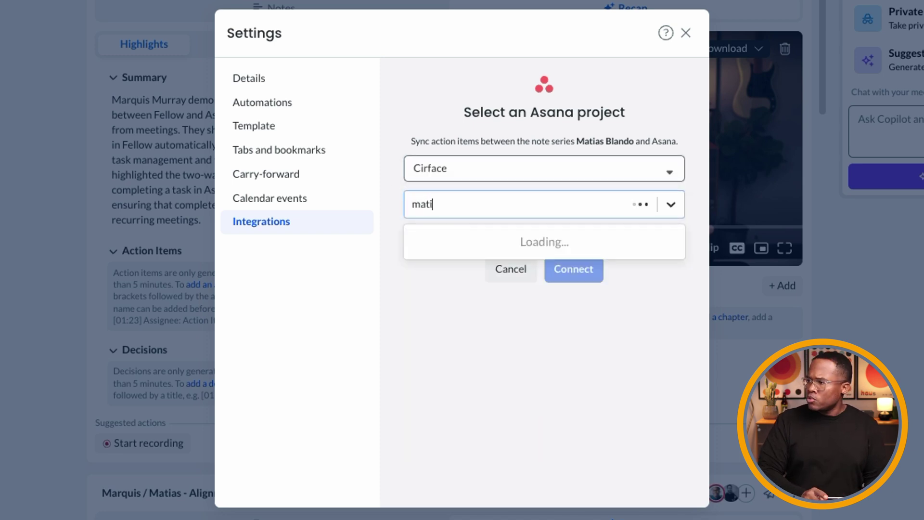
pyautogui.write('as')
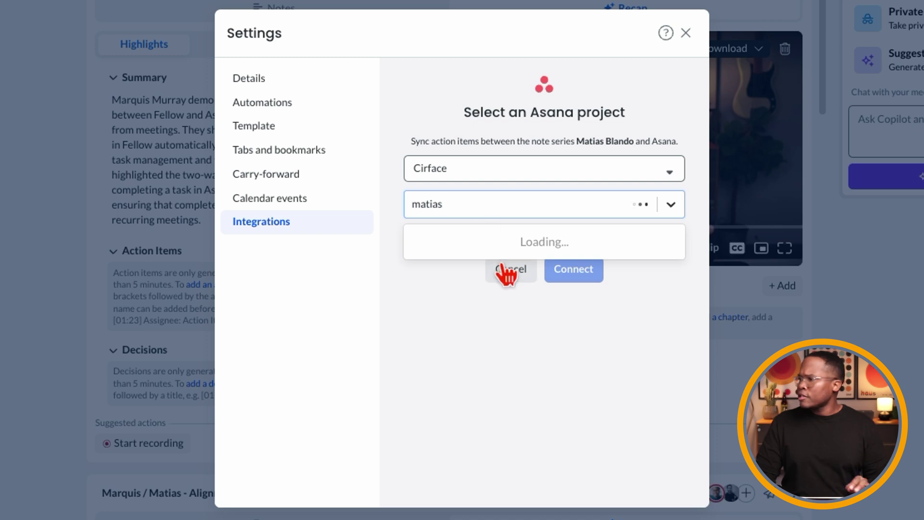
pyautogui.click(510, 240)
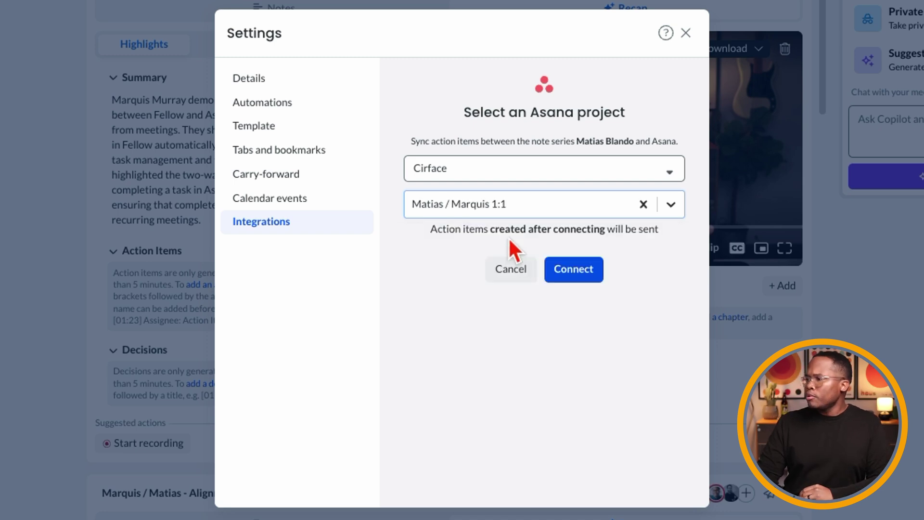
pyautogui.click(589, 266)
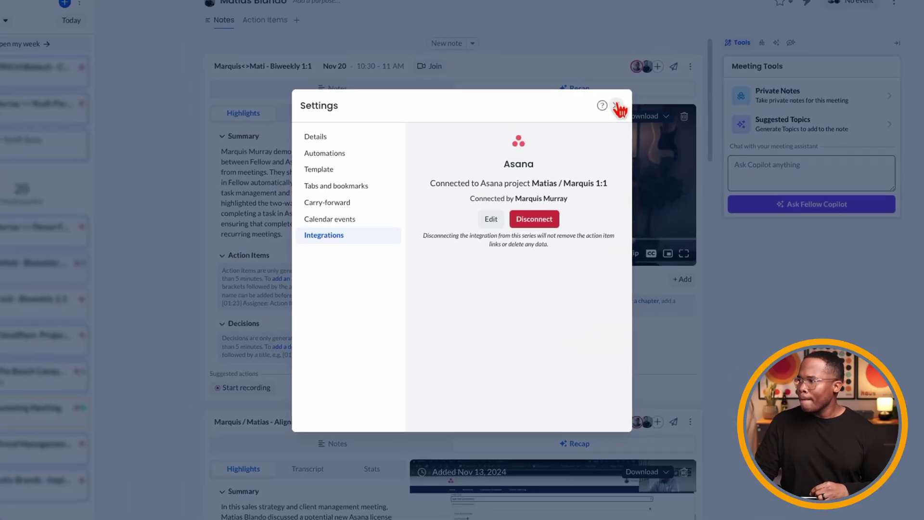
pyautogui.click(618, 107)
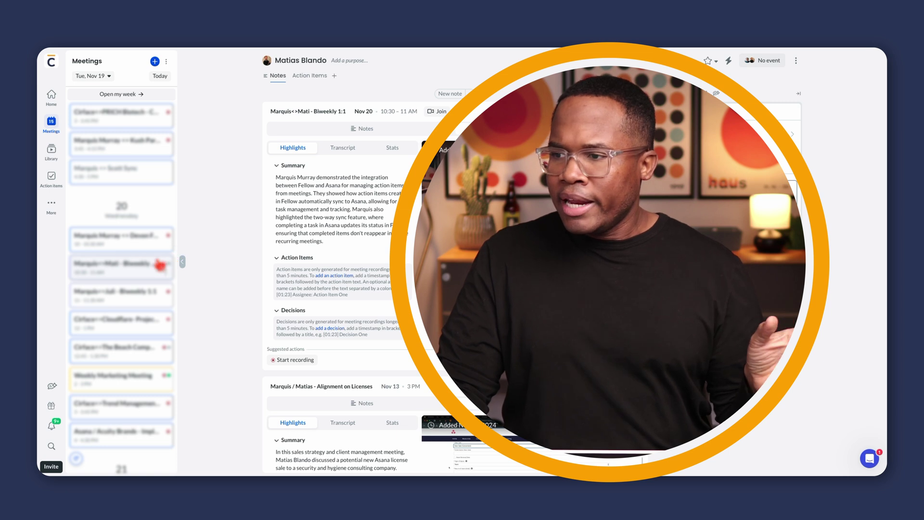
# Browse the upcoming meetings list and open the Acuity Brands implementation sync on Nov 20
pyautogui.scroll(-3, 110, 336)
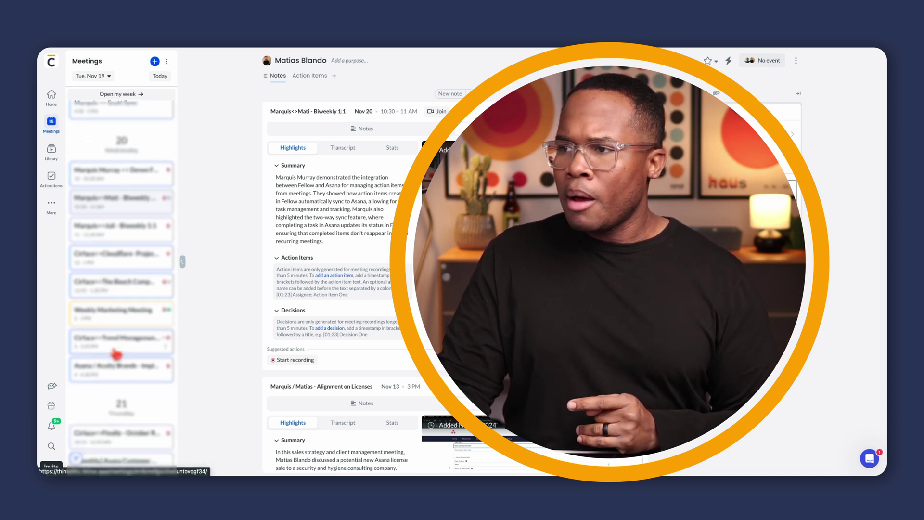
pyautogui.scroll(-6, 119, 336)
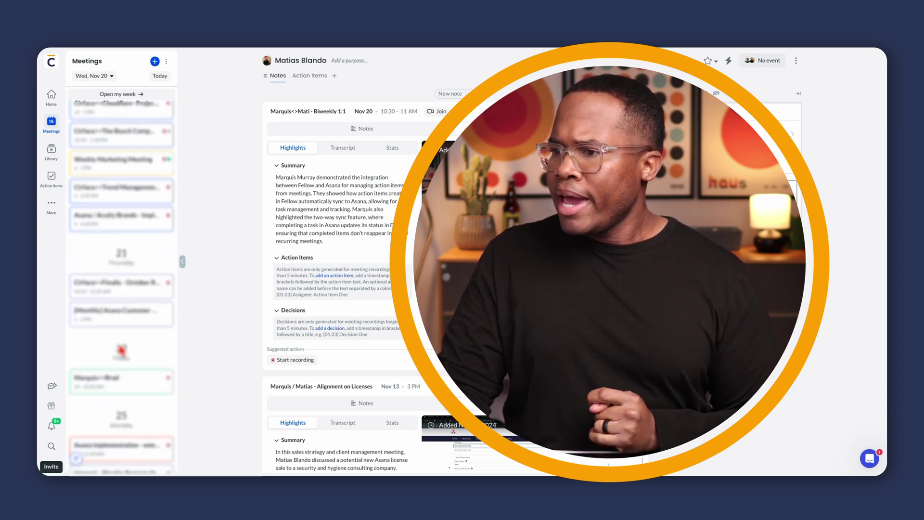
pyautogui.scroll(5, 120, 347)
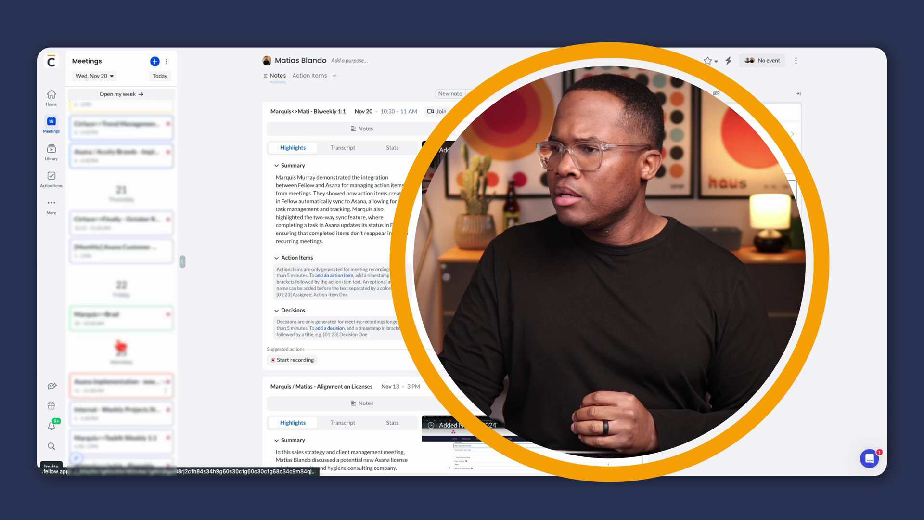
pyautogui.scroll(5, 120, 344)
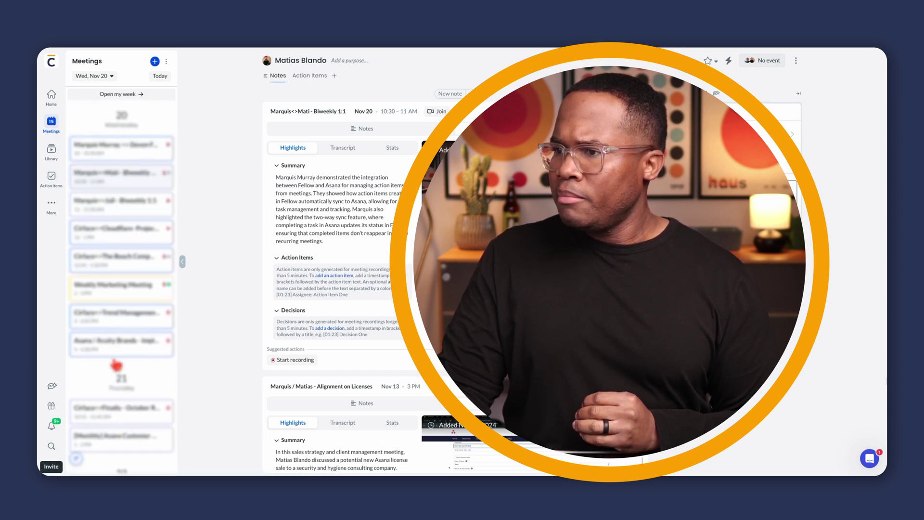
pyautogui.click(118, 354)
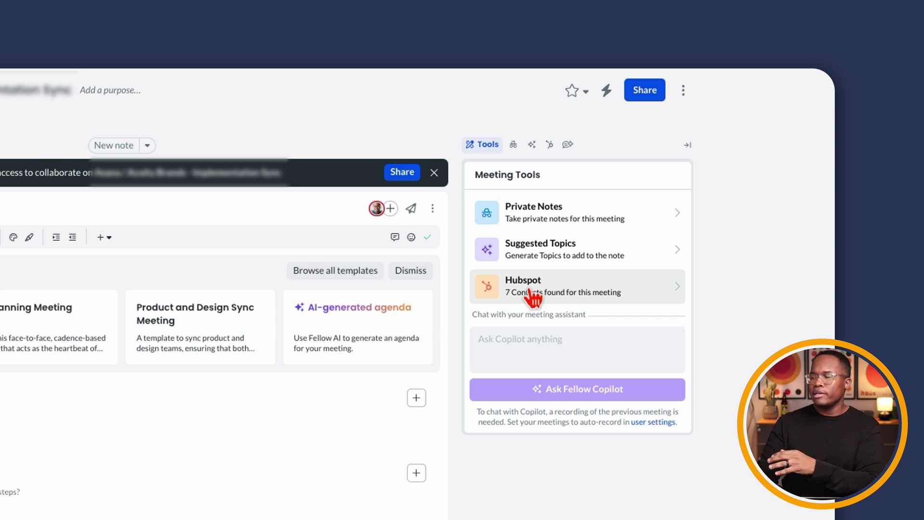
# Page through the meeting's HubSpot contacts, and view the form for sending the note to HubSpot, closing it without sending
pyautogui.click(532, 291)
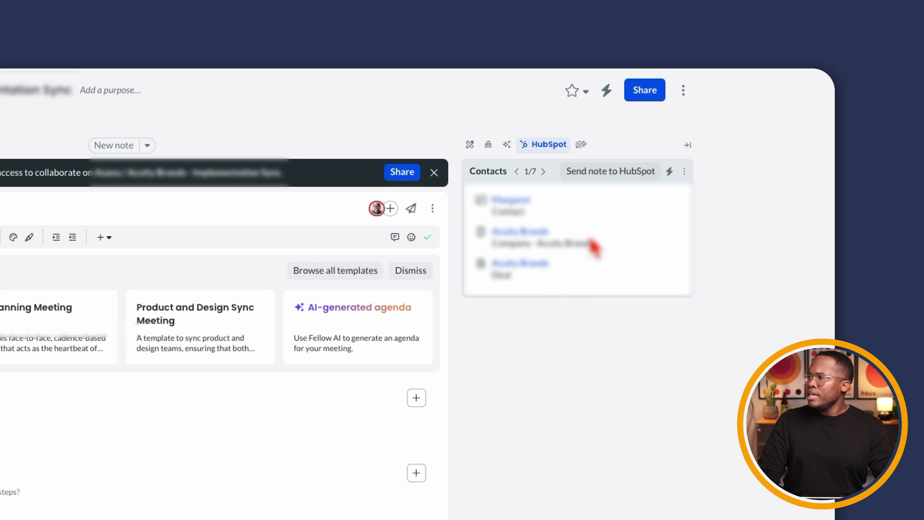
pyautogui.click(543, 171)
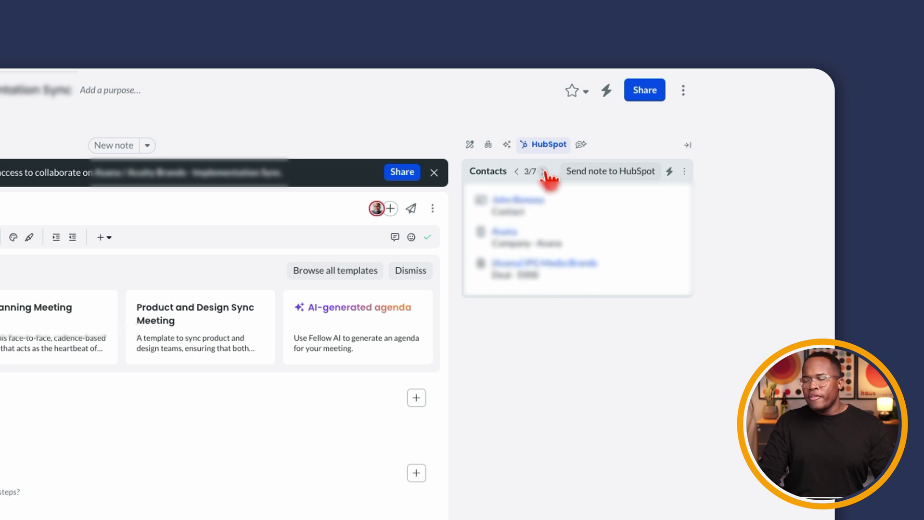
pyautogui.click(544, 171)
pyautogui.click(543, 171)
pyautogui.click(517, 171)
pyautogui.click(517, 171)
pyautogui.click(516, 171)
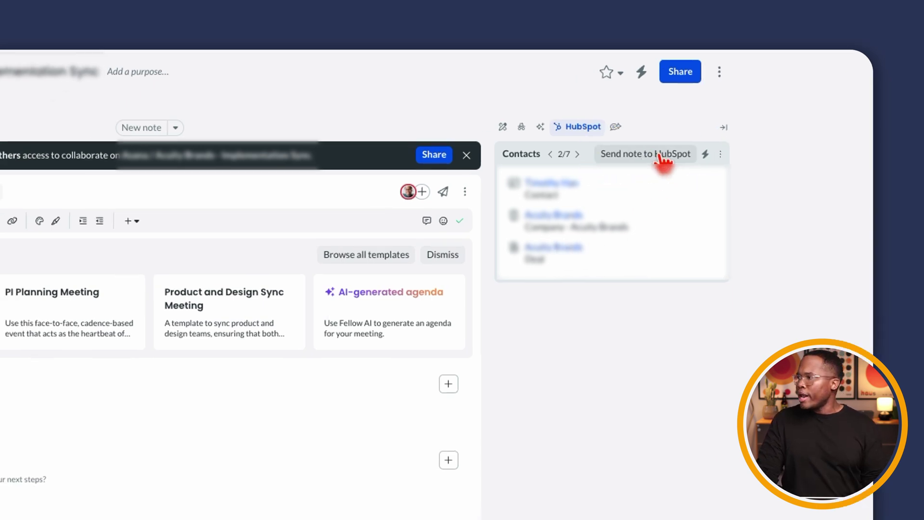
pyautogui.click(659, 154)
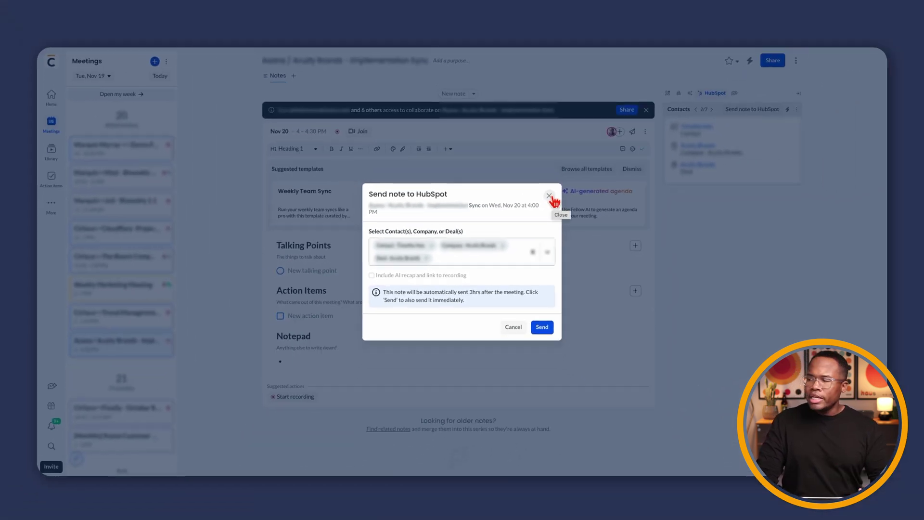
pyautogui.click(549, 196)
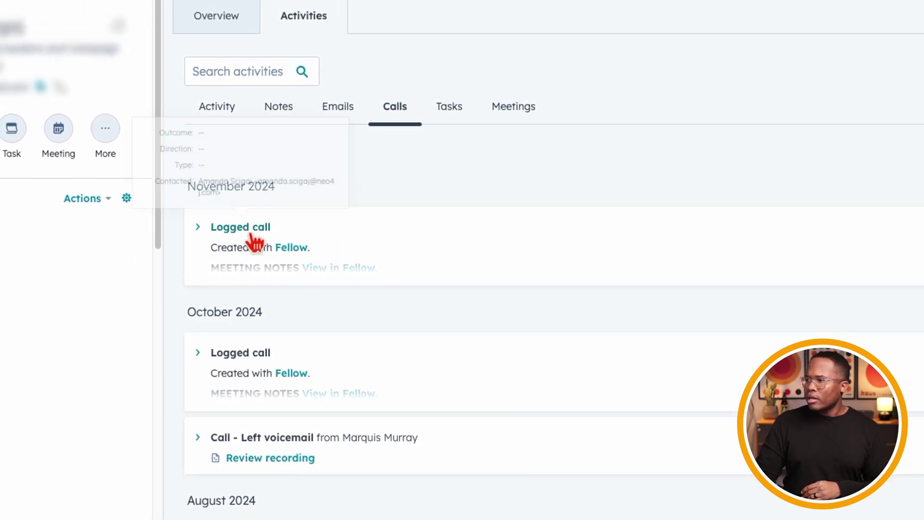
# In the HubSpot contact's call activities, expand the November 2024 call logged by Fellow and examine its meeting recap summary
pyautogui.click(454, 256)
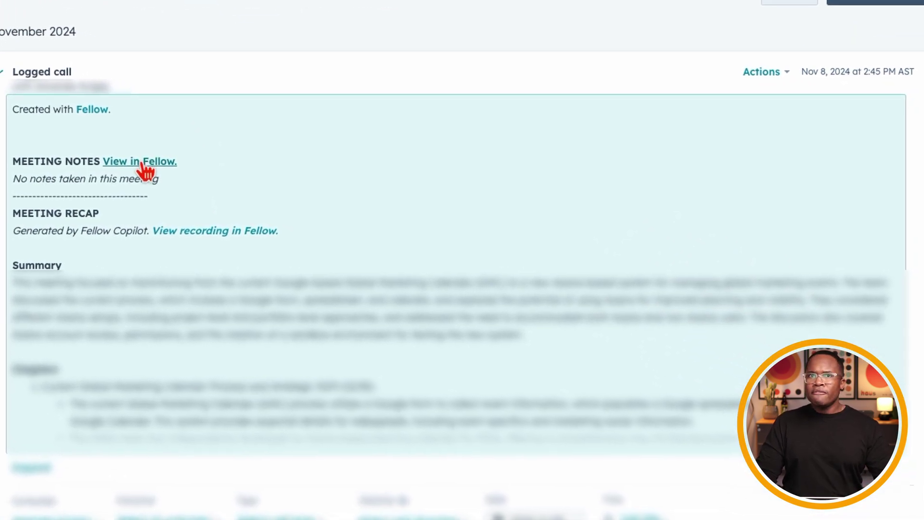
pyautogui.click(141, 164)
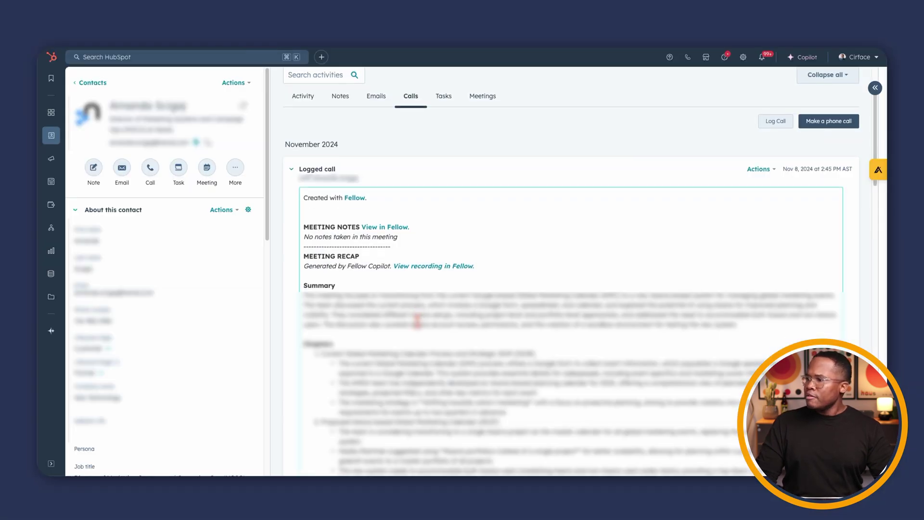
pyautogui.moveTo(340, 290); pyautogui.dragTo(419, 316)
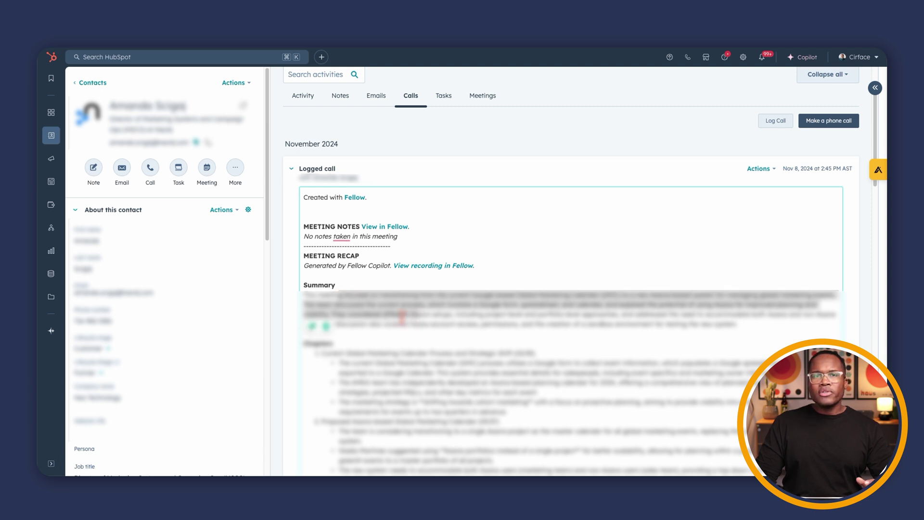
pyautogui.scroll(-2, 402, 315)
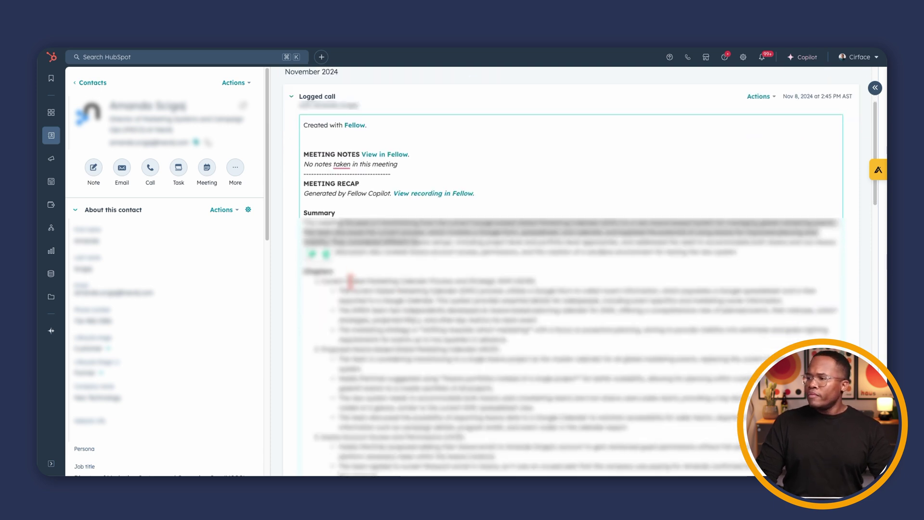
# Examine the chapters, decisions and suggested action items in the logged call's meeting recap
pyautogui.moveTo(347, 281); pyautogui.dragTo(399, 337)
pyautogui.scroll(-7, 398, 336)
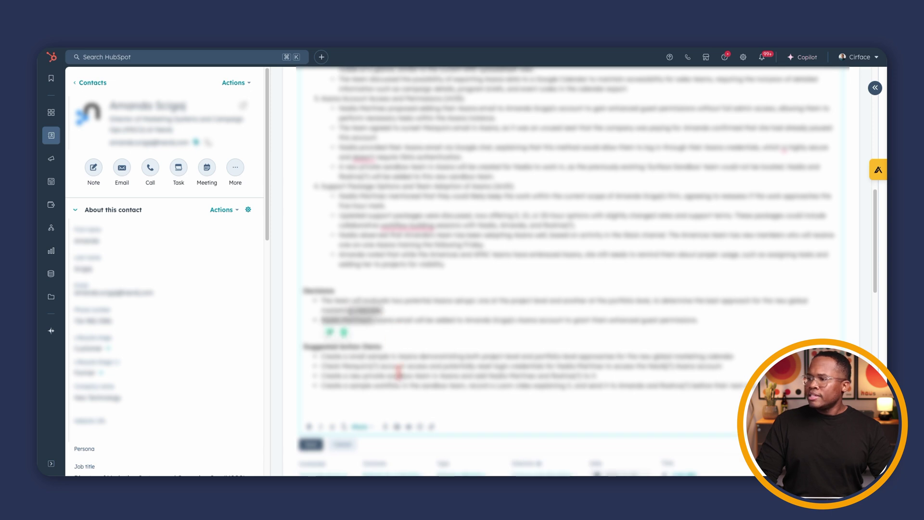
pyautogui.moveTo(340, 357); pyautogui.dragTo(383, 391)
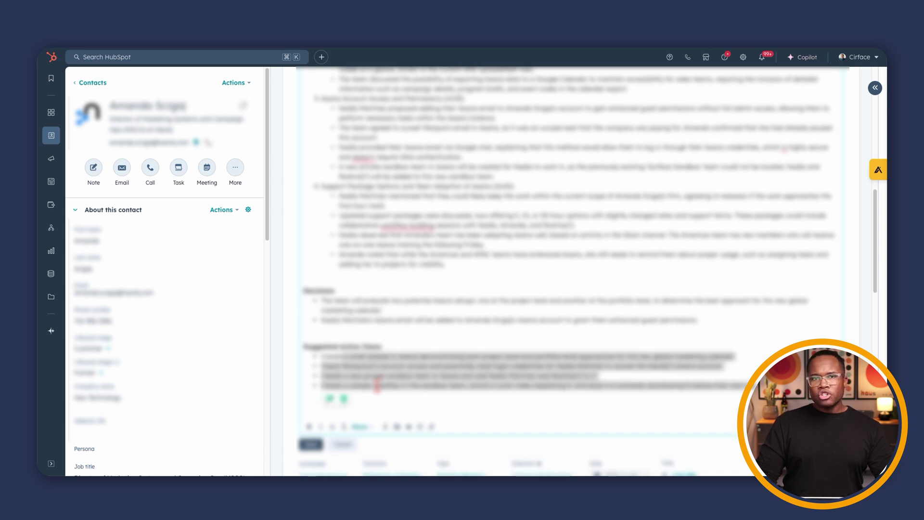
pyautogui.click(377, 384)
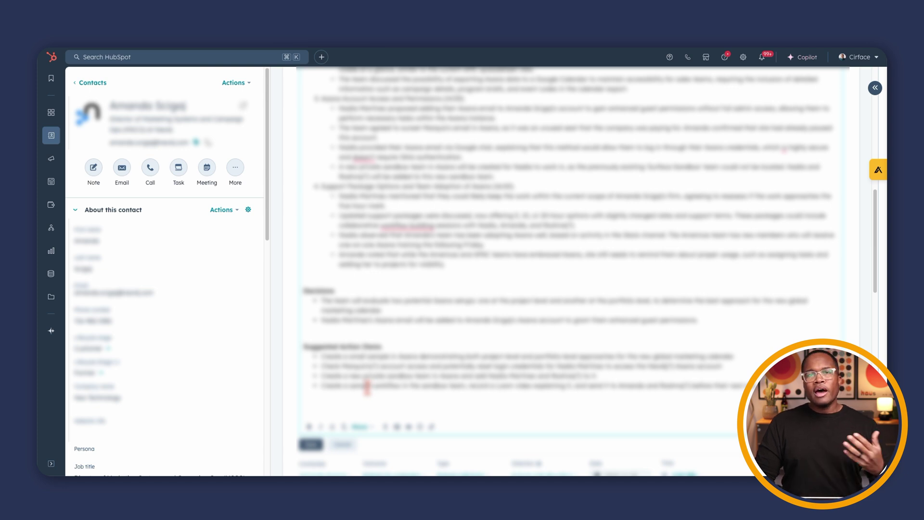
# Switch to the Nov 8 meeting in Fellow, review its recap and action items, and view the linked HubSpot contact, company and deal
pyautogui.scroll(10, 422, 237)
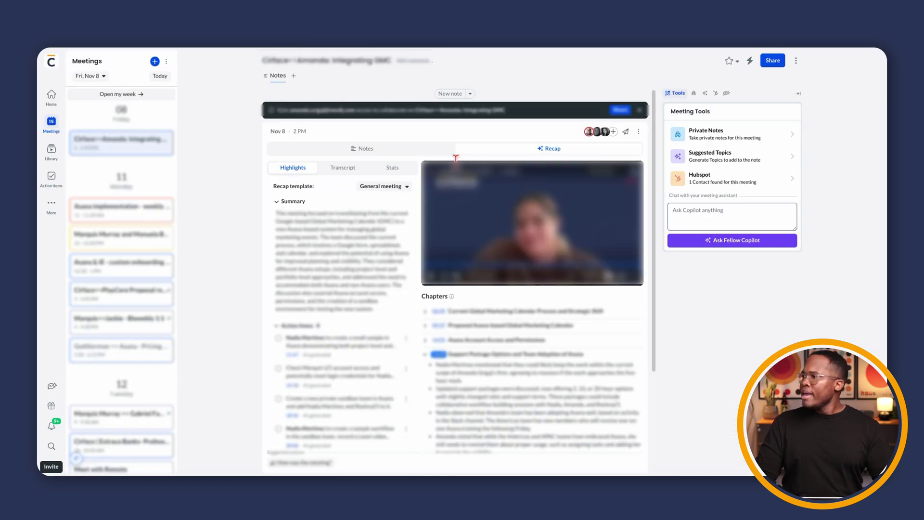
pyautogui.scroll(-3, 361, 278)
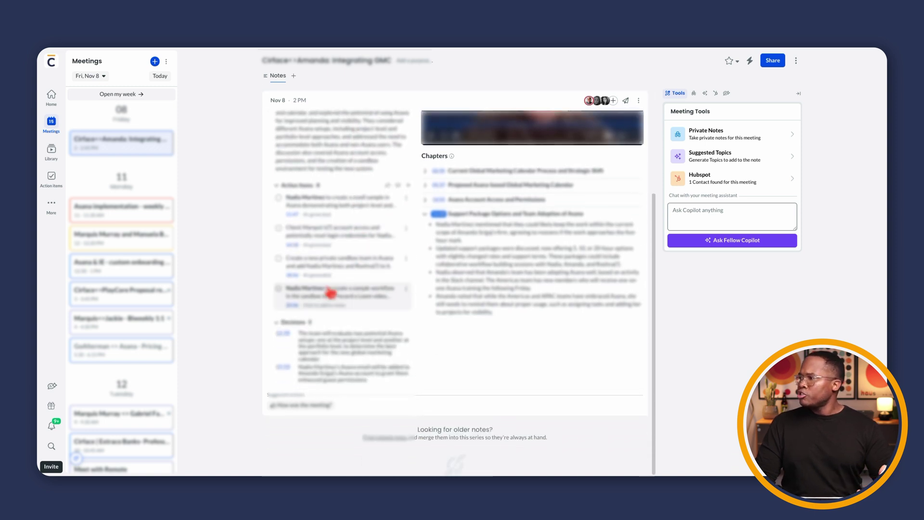
pyautogui.click(744, 182)
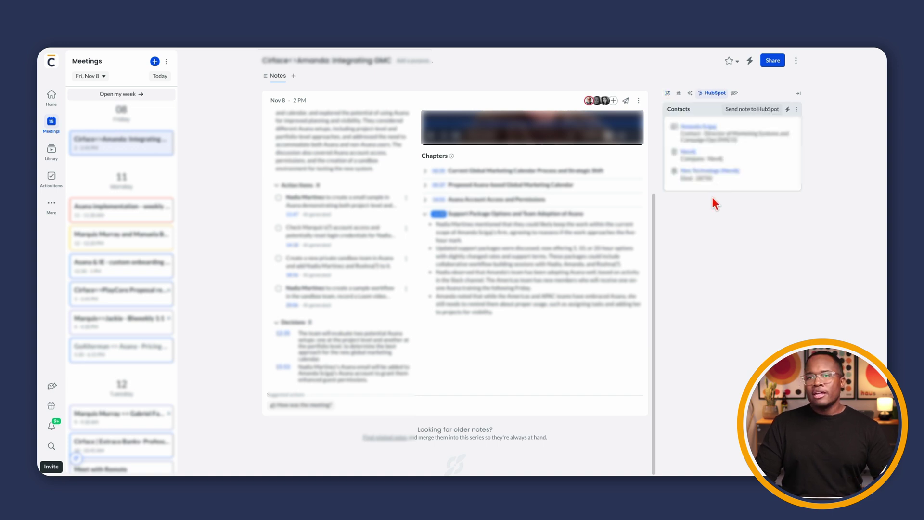